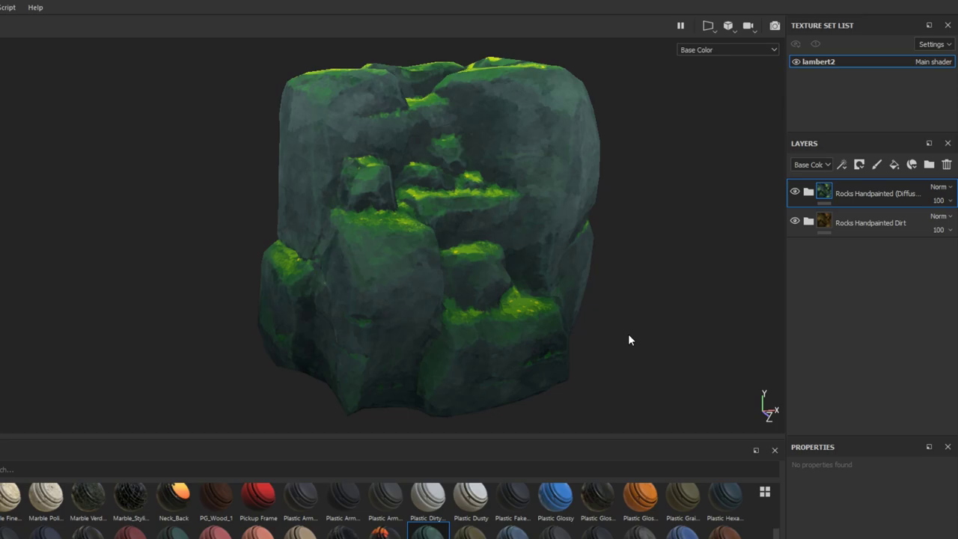
Orbit the camera around the rock to show the Rocks Handpainted layers' mossy green texture
{"action": "mouse_move", "coordinate": [628, 334]}
{"action": "left_mouse_down", "text": "alt"}
{"action": "mouse_move", "coordinate": [582, 336]}
{"action": "mouse_move", "coordinate": [617, 336]}
{"action": "left_mouse_up", "text": "alt"}
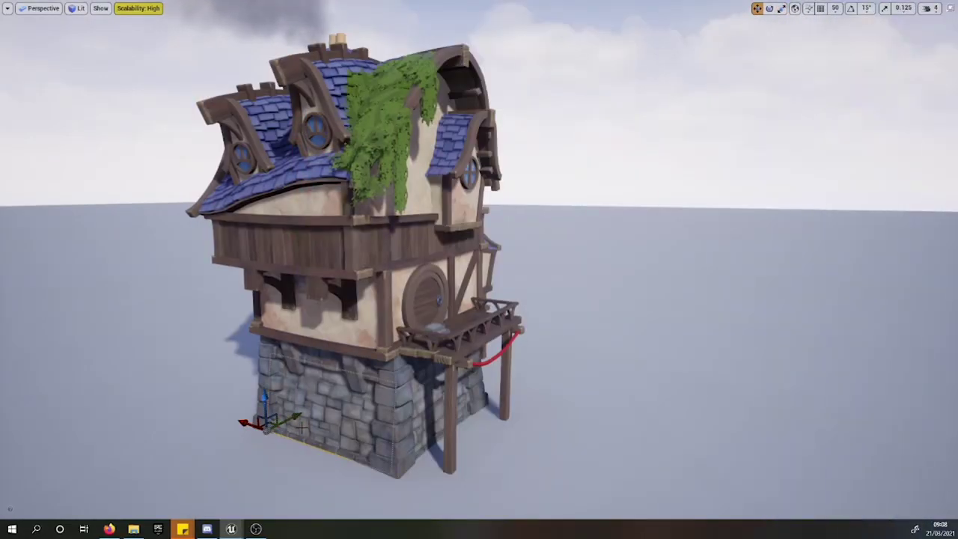
{"action": "left_click_drag", "start_coordinate": [289, 427], "coordinate": [575, 289]}
{"action": "key", "text": "r"}
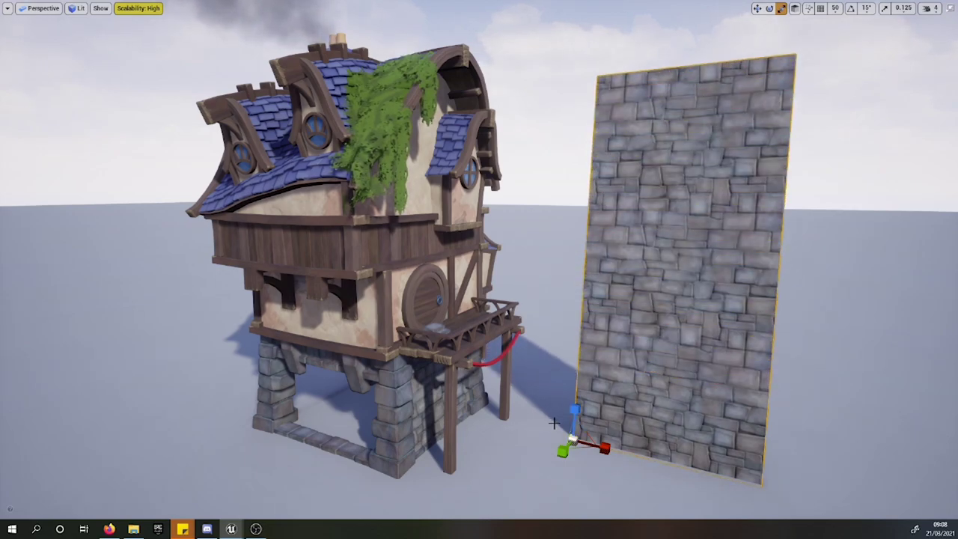
{"action": "key", "text": "ctrl+z"}
{"action": "key", "text": "ctrl+z"}
{"action": "key", "text": "w"}
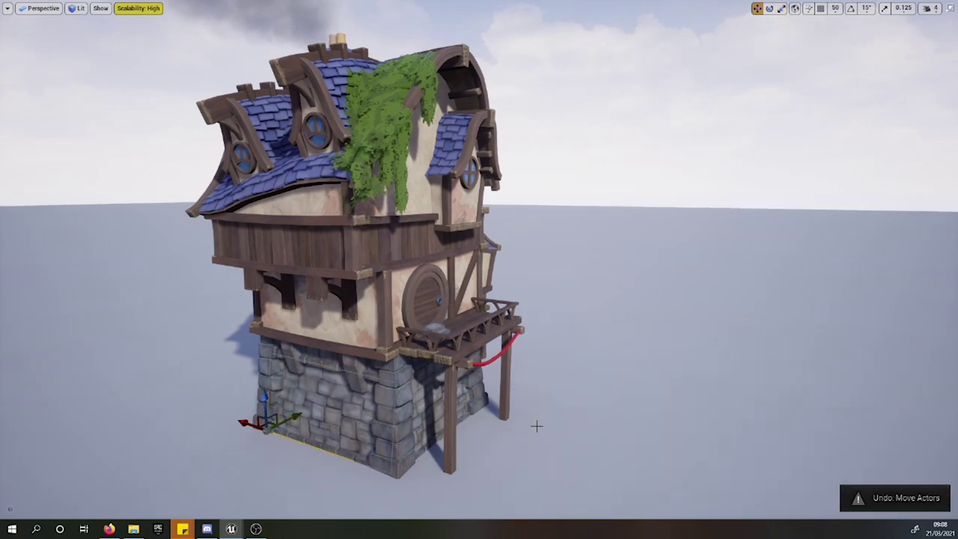
{"action": "left_click", "coordinate": [364, 322]}
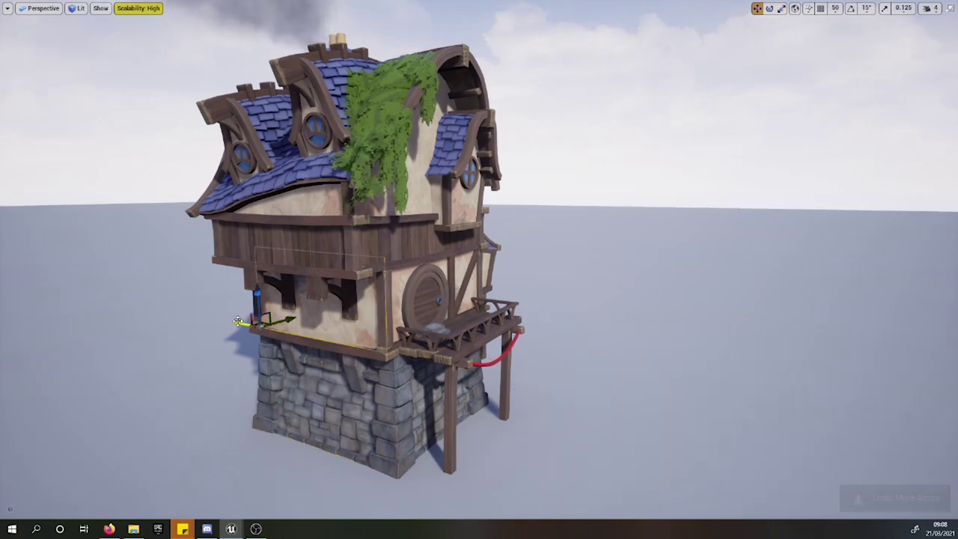
{"action": "left_click_drag", "start_coordinate": [359, 334], "coordinate": [554, 352]}
{"action": "key", "text": "r"}
{"action": "key", "text": "ctrl+z"}
{"action": "key", "text": "ctrl+z"}
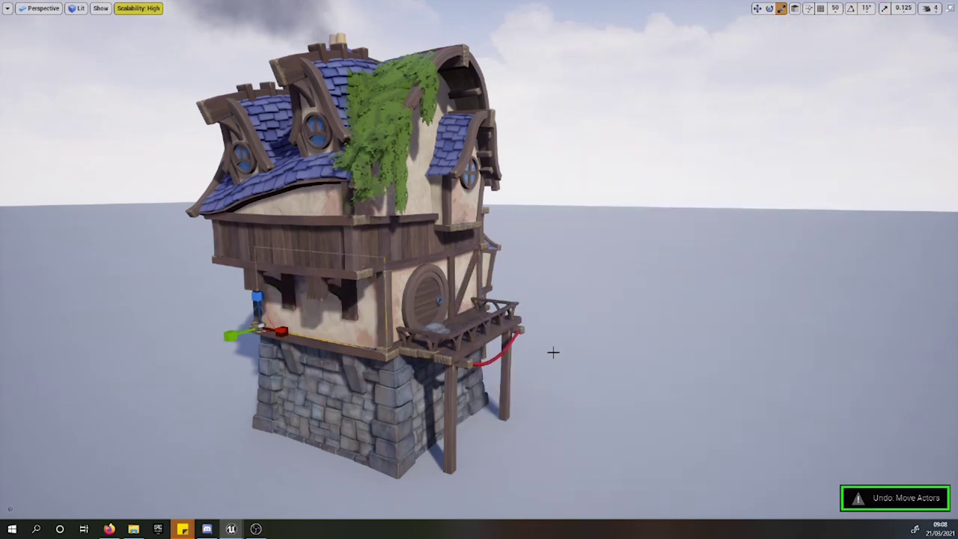
{"action": "left_click", "coordinate": [311, 244]}
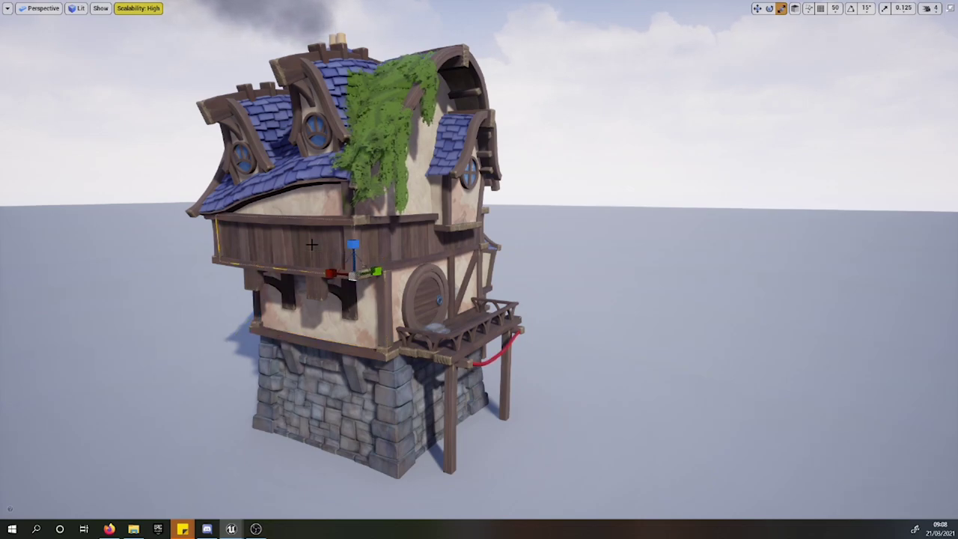
{"action": "left_click", "coordinate": [386, 417]}
{"action": "left_click", "coordinate": [384, 319]}
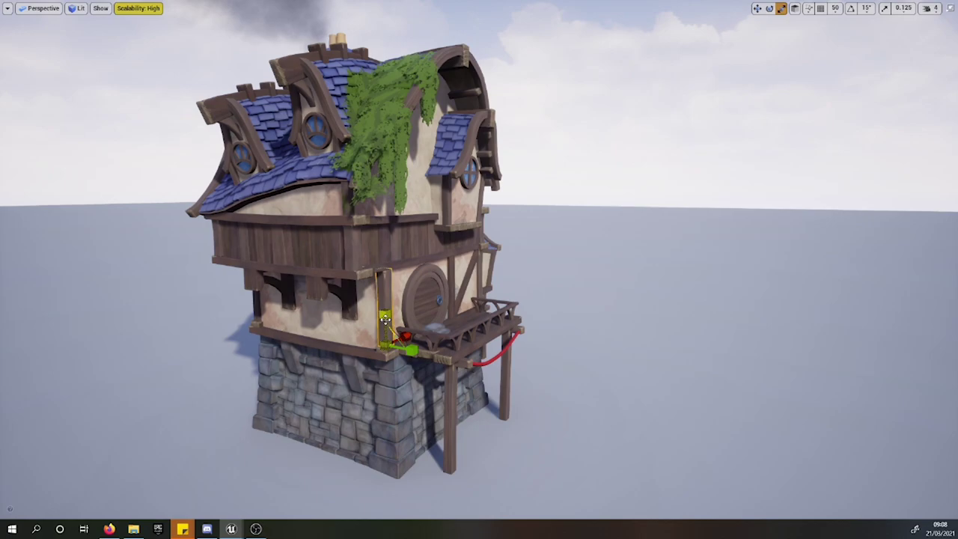
{"action": "key", "text": "w"}
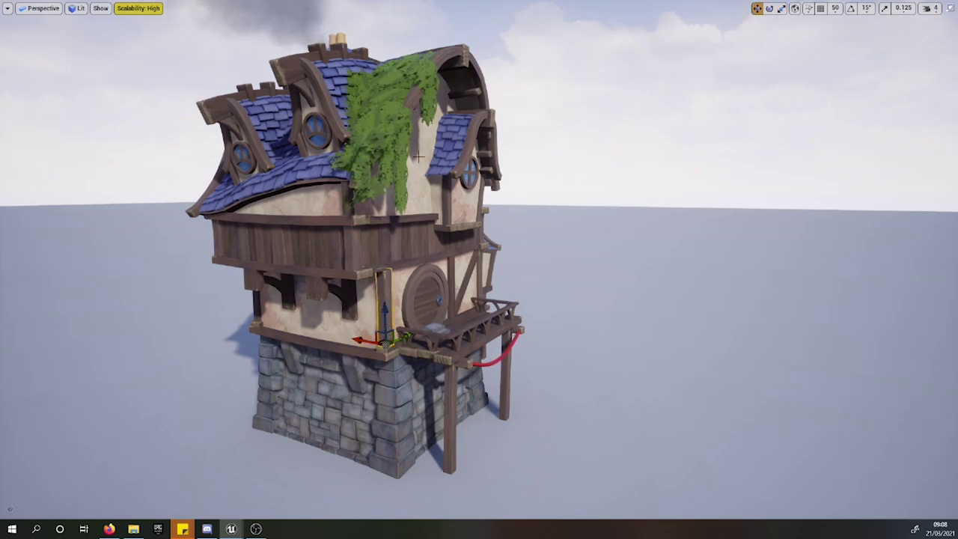
{"action": "left_click", "coordinate": [462, 164]}
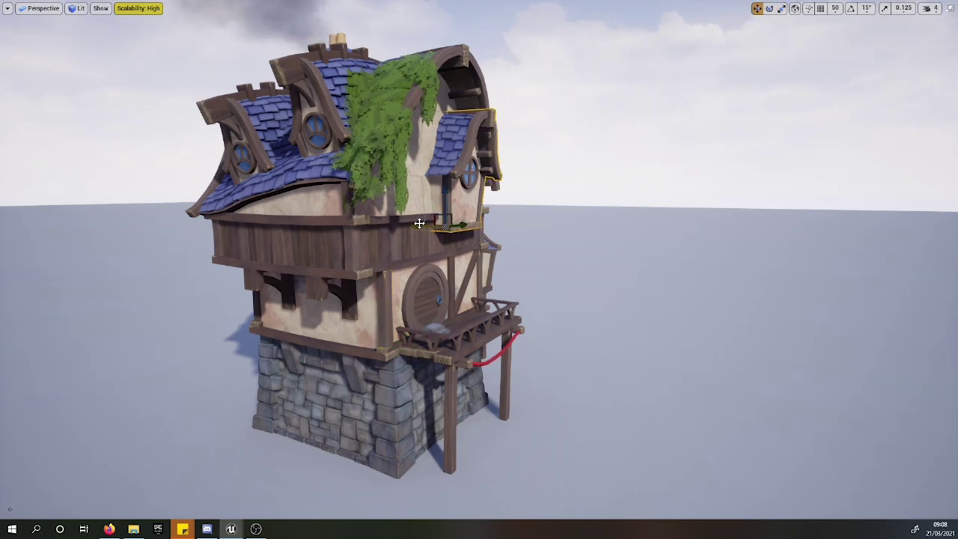
{"action": "left_click", "coordinate": [467, 173]}
Pull the round windows and dormer sections out of the cottage along the X axis
{"action": "left_click_drag", "start_coordinate": [448, 176], "coordinate": [506, 166]}
{"action": "left_click", "coordinate": [464, 176]}
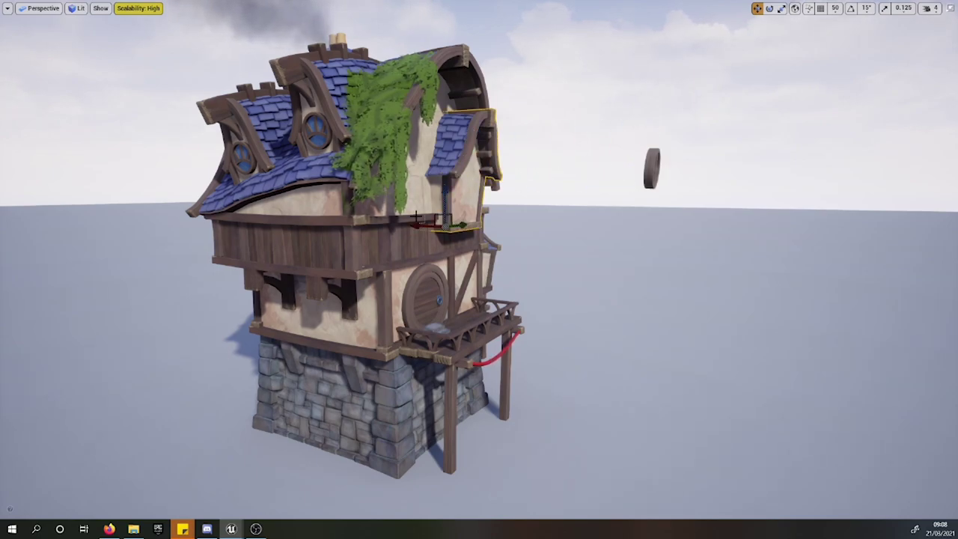
{"action": "left_click_drag", "start_coordinate": [420, 228], "coordinate": [533, 228]}
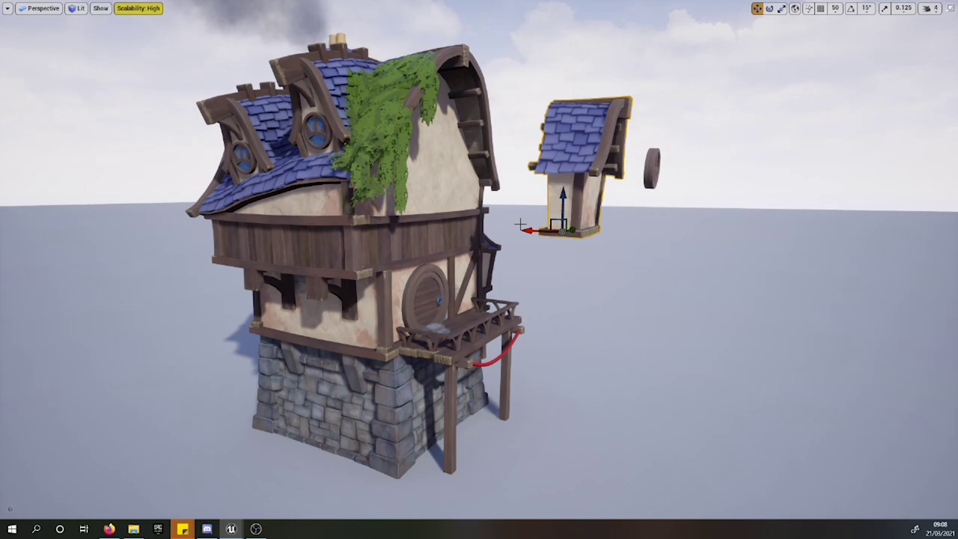
{"action": "left_click", "coordinate": [423, 186]}
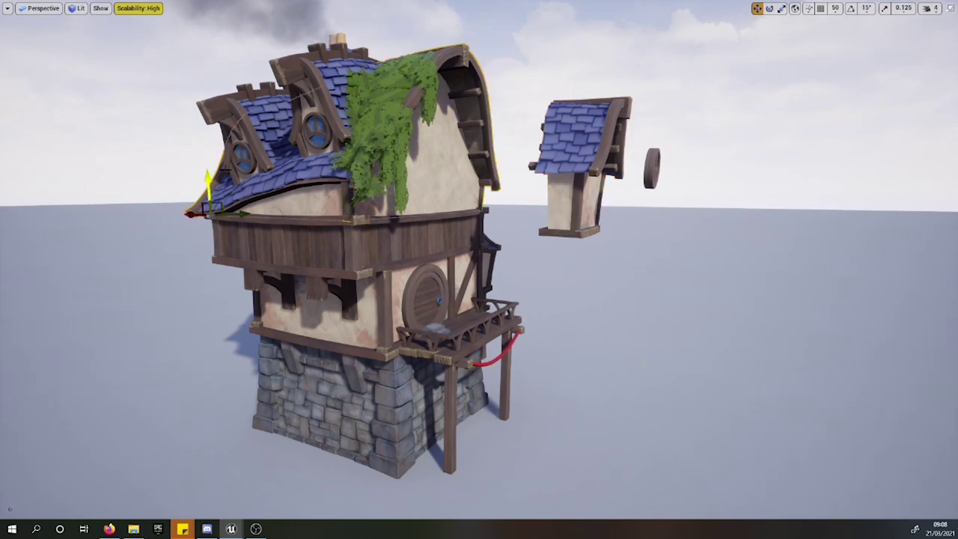
{"action": "left_click", "coordinate": [244, 152]}
{"action": "left_click_drag", "start_coordinate": [269, 159], "coordinate": [129, 153]}
{"action": "left_click", "coordinate": [276, 187]}
{"action": "mouse_move", "coordinate": [293, 210]}
{"action": "left_mouse_down"}
{"action": "mouse_move", "coordinate": [173, 211]}
{"action": "mouse_move", "coordinate": [296, 207]}
{"action": "left_mouse_up"}
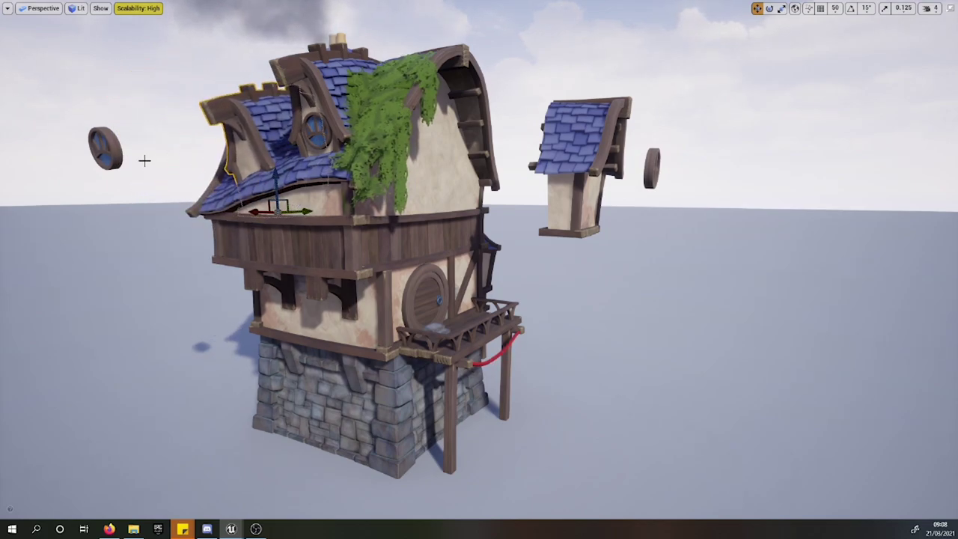
Fit both round windows and the right dormer piece back into the cottage's upper storey
{"action": "left_click", "coordinate": [111, 151]}
{"action": "left_click_drag", "start_coordinate": [134, 150], "coordinate": [265, 151]}
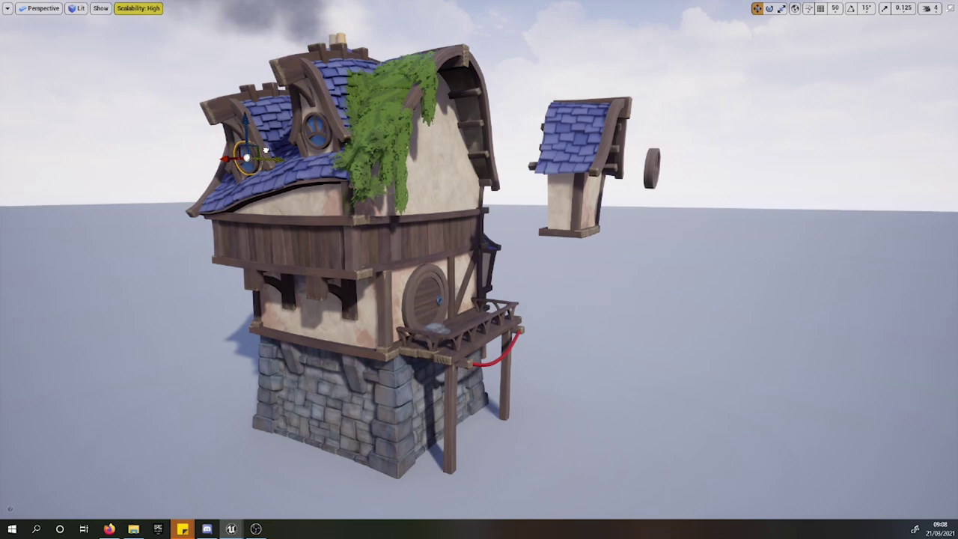
{"action": "left_click", "coordinate": [551, 163]}
{"action": "left_click_drag", "start_coordinate": [534, 226], "coordinate": [419, 224]}
{"action": "left_click", "coordinate": [650, 163]}
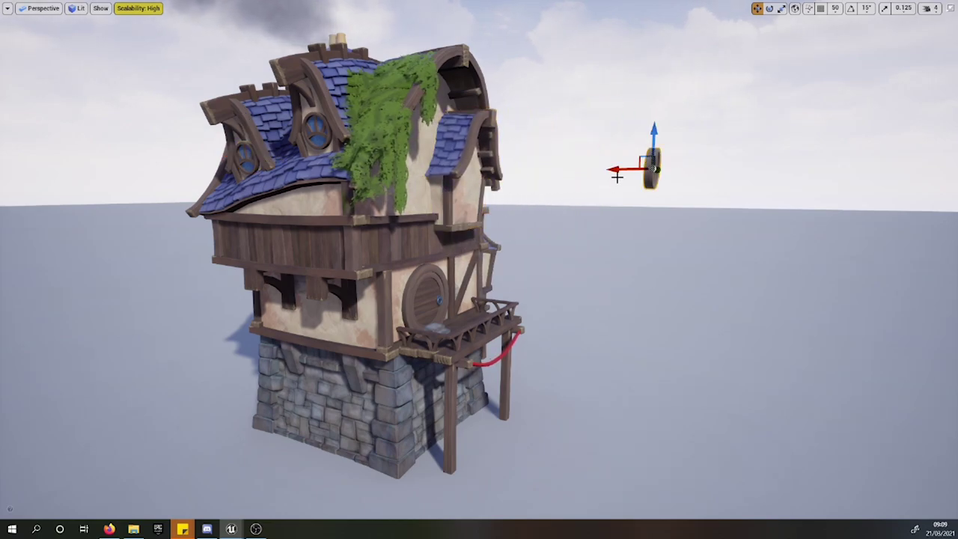
{"action": "left_click_drag", "start_coordinate": [618, 173], "coordinate": [452, 185]}
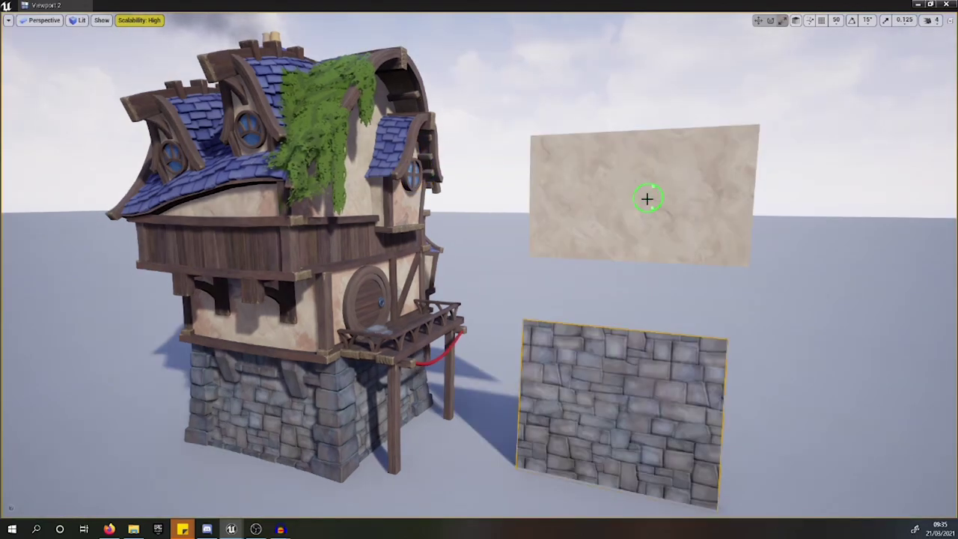
Paint pink along the plaster panel's left, top and right edges, plus a stone patch at lower left
{"action": "left_click", "coordinate": [547, 245]}
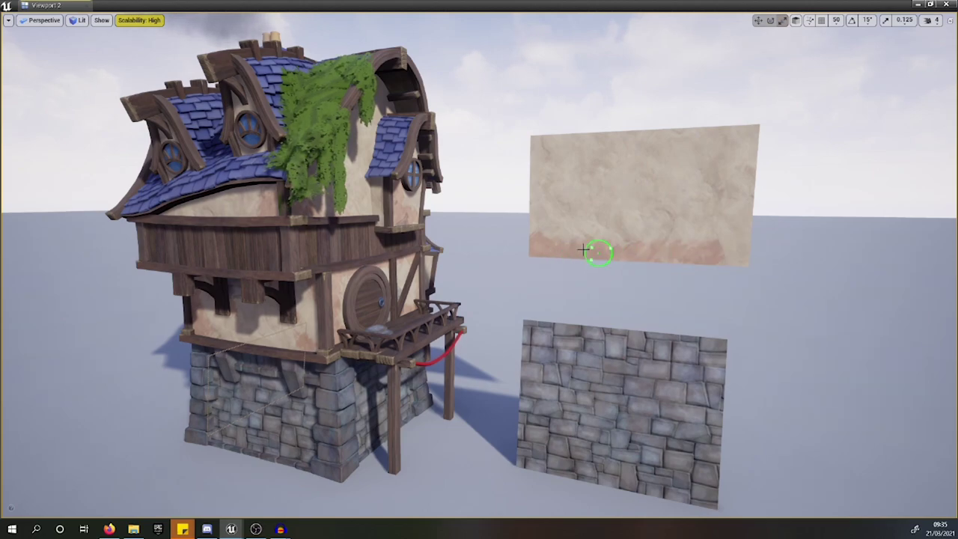
{"action": "mouse_move", "coordinate": [535, 203]}
{"action": "left_mouse_down"}
{"action": "mouse_move", "coordinate": [541, 138]}
{"action": "mouse_move", "coordinate": [578, 139]}
{"action": "left_mouse_up"}
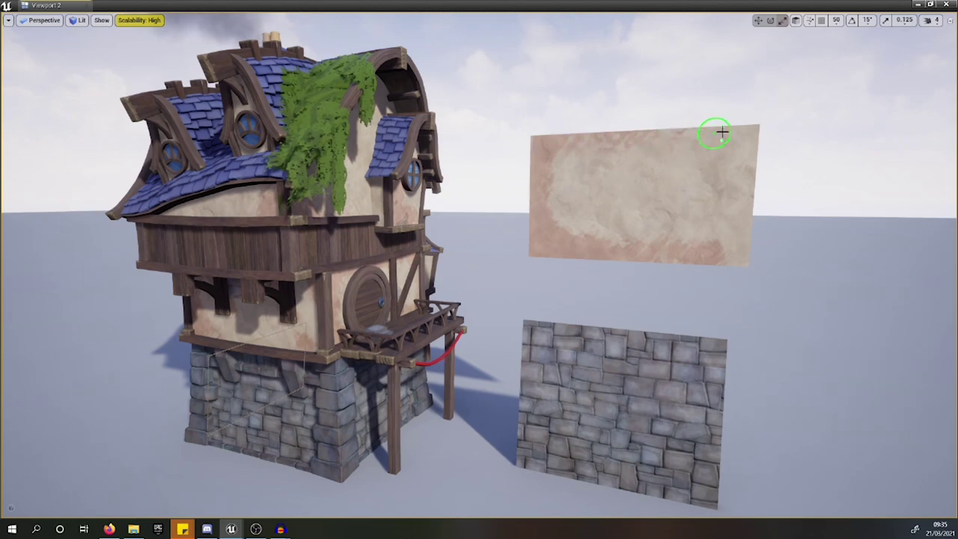
{"action": "mouse_move", "coordinate": [722, 132]}
{"action": "left_mouse_down"}
{"action": "mouse_move", "coordinate": [742, 135]}
{"action": "mouse_move", "coordinate": [566, 140]}
{"action": "left_mouse_up"}
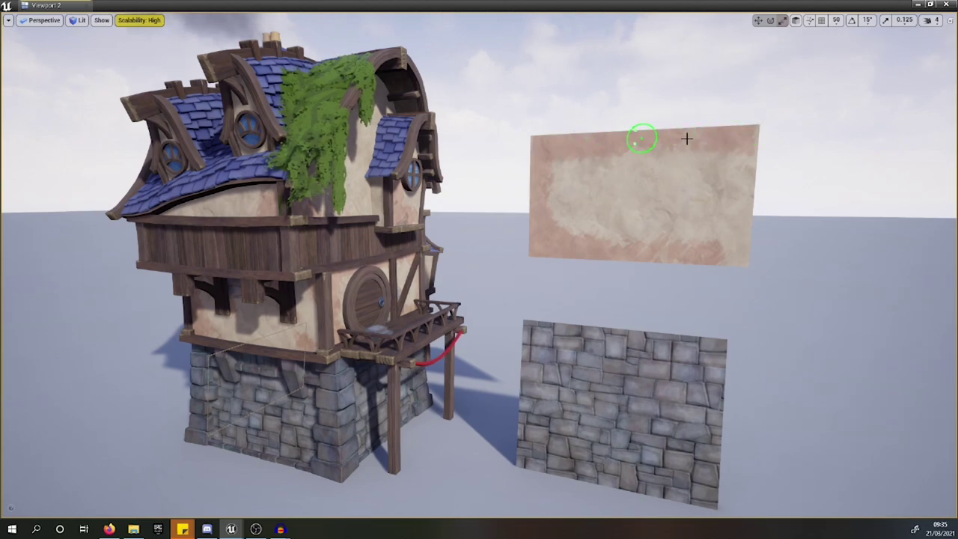
{"action": "mouse_move", "coordinate": [742, 142]}
{"action": "left_mouse_down"}
{"action": "mouse_move", "coordinate": [751, 203]}
{"action": "mouse_move", "coordinate": [741, 235]}
{"action": "mouse_move", "coordinate": [716, 259]}
{"action": "left_mouse_up"}
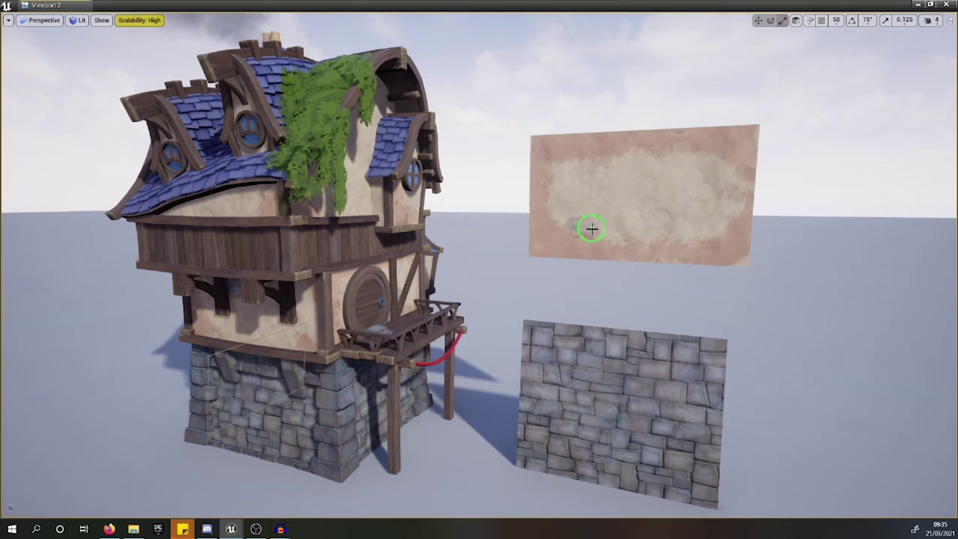
{"action": "left_click_drag", "start_coordinate": [597, 240], "coordinate": [581, 253]}
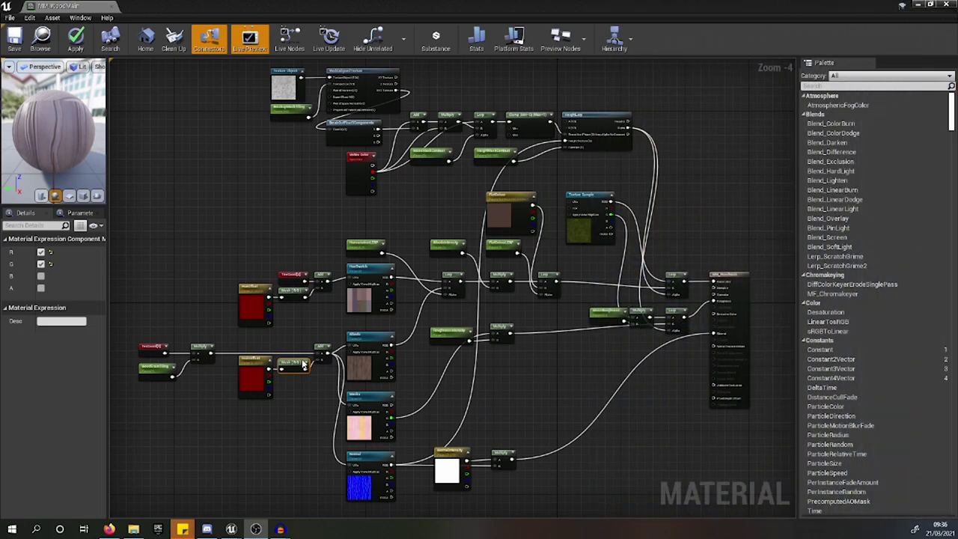
Inspect M_WoodMain's Albedo, Masks and Normal textures, Mask (R G) node and GrainOffset parameter
{"action": "scroll", "coordinate": [452, 262], "scroll_direction": "up", "scroll_amount": 3}
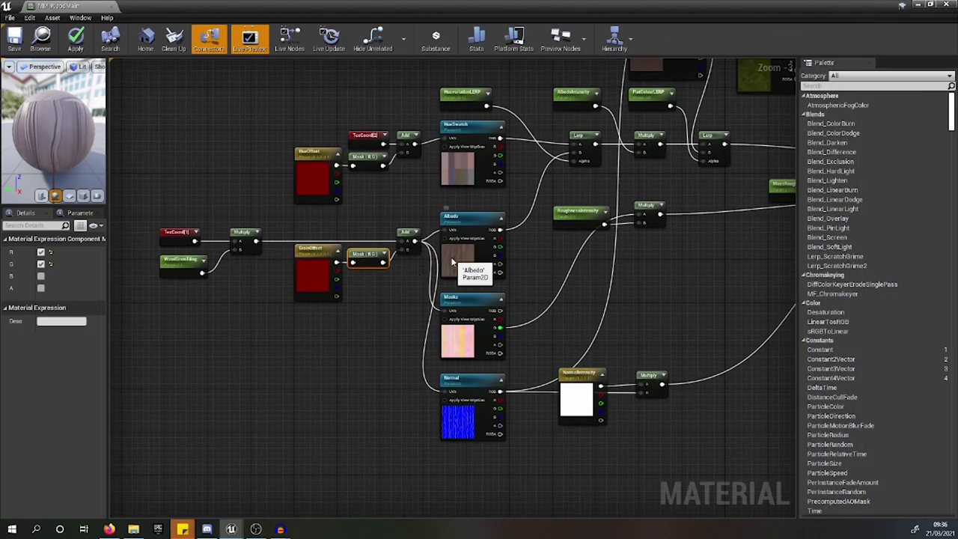
{"action": "left_click", "coordinate": [452, 262]}
{"action": "left_click", "coordinate": [464, 343]}
{"action": "left_click", "coordinate": [465, 419]}
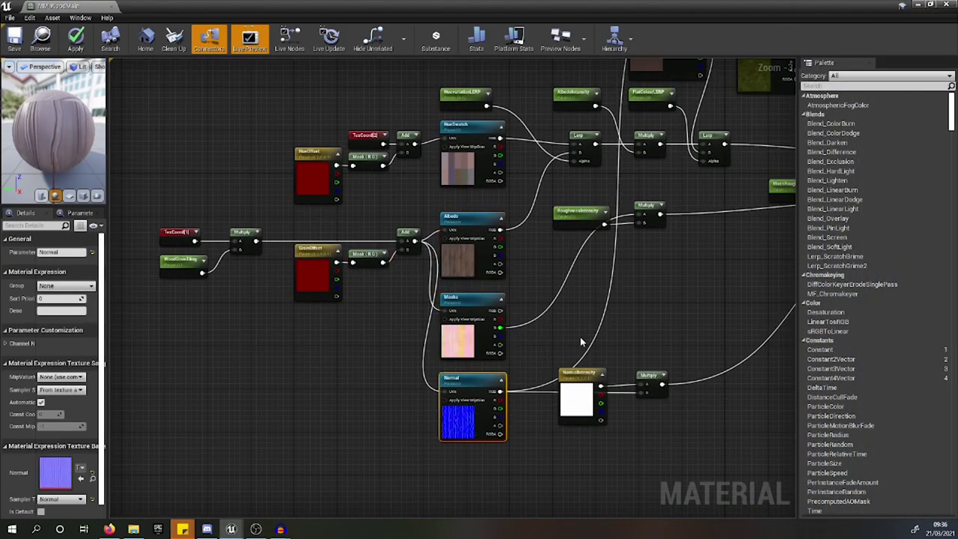
{"action": "left_click", "coordinate": [311, 281]}
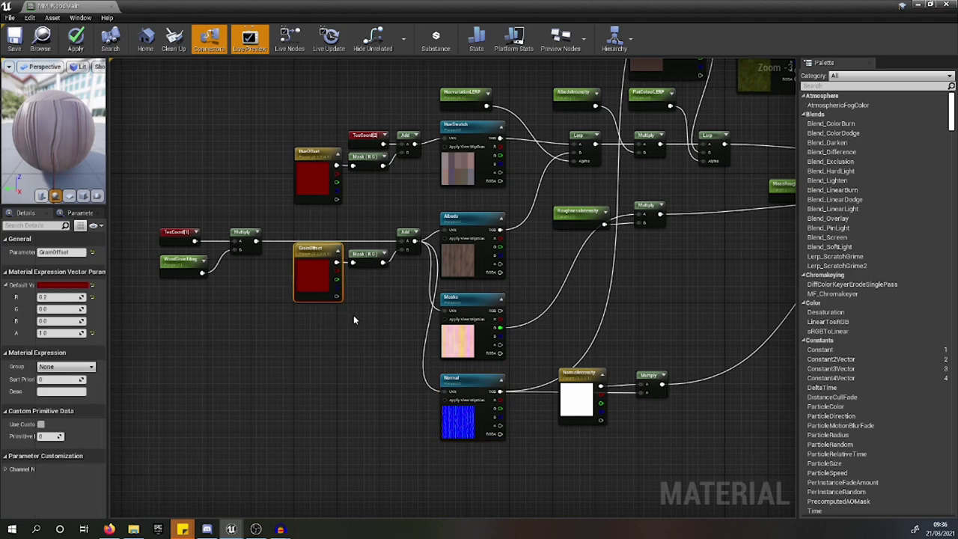
{"action": "left_click", "coordinate": [374, 252]}
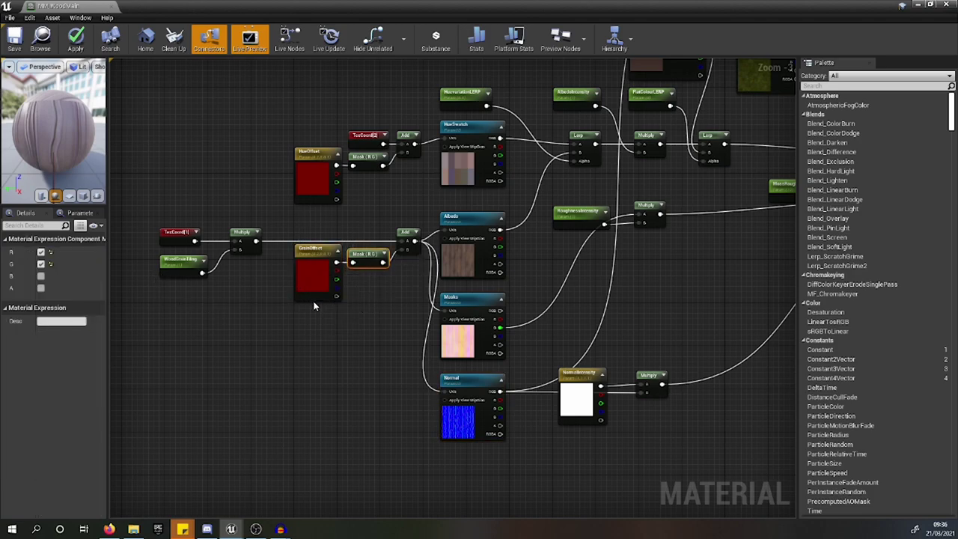
{"action": "left_click", "coordinate": [307, 280]}
Review the HueSwatch texture, material output node and base material settings of the wood graph
{"action": "right_click_drag", "start_coordinate": [375, 224], "coordinate": [342, 254]}
{"action": "left_click", "coordinate": [421, 213]}
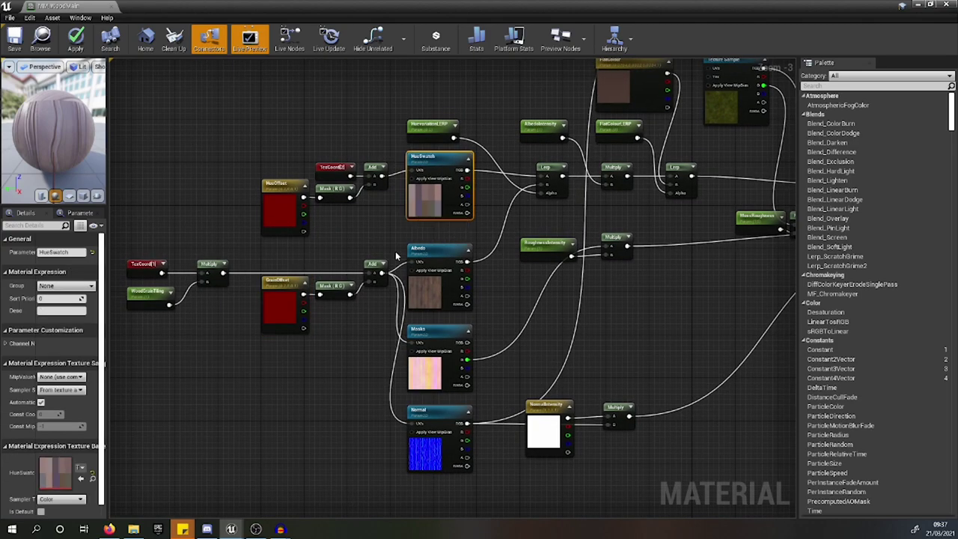
{"action": "right_click_drag", "start_coordinate": [626, 255], "coordinate": [509, 272]}
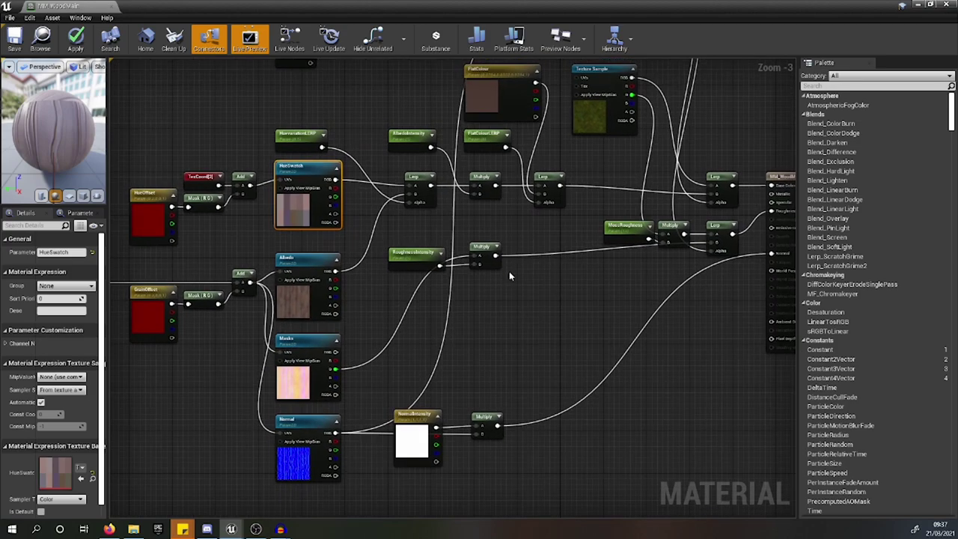
{"action": "left_click", "coordinate": [244, 119]}
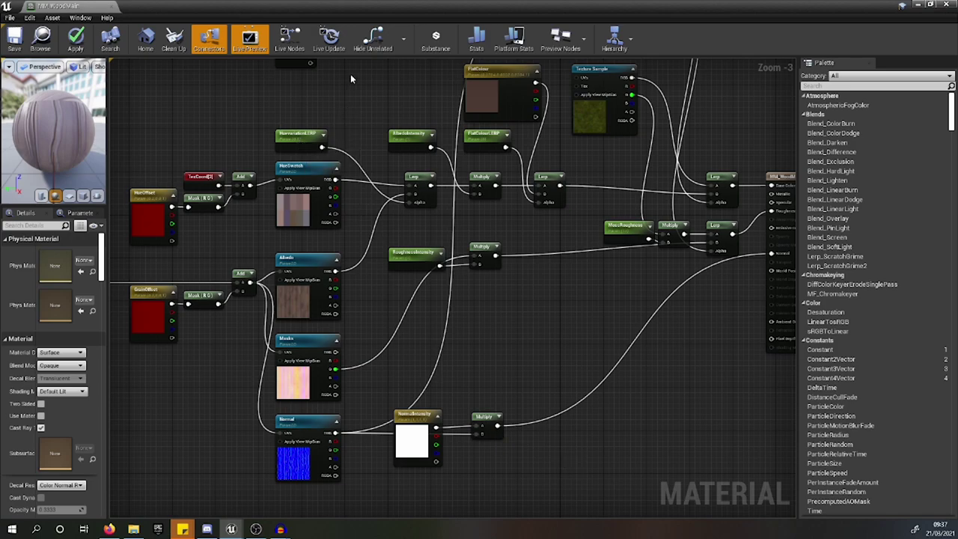
{"action": "right_click_drag", "start_coordinate": [351, 74], "coordinate": [342, 302]}
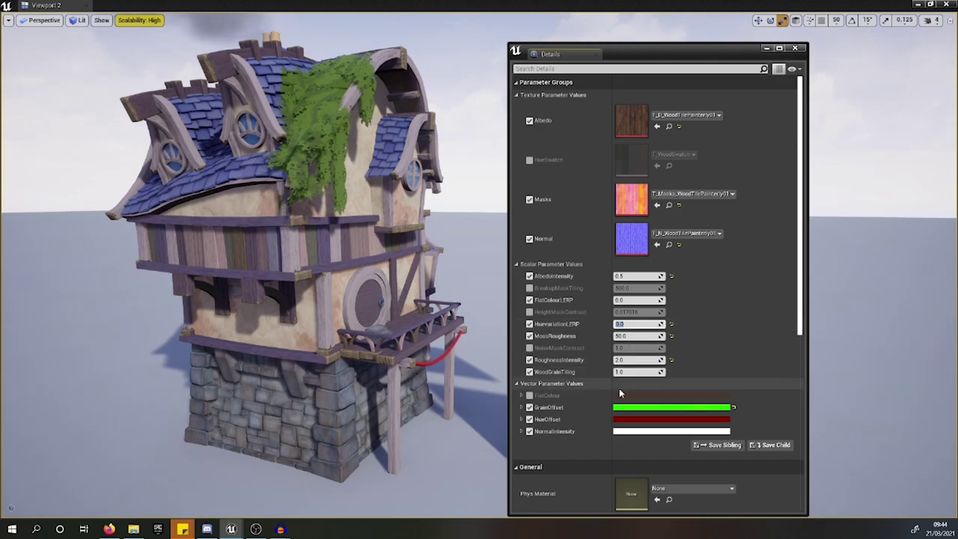
Set HueOffset's red channel to 0.8 for a brighter red hue
{"action": "left_click", "coordinate": [627, 420]}
{"action": "left_click", "coordinate": [686, 402]}
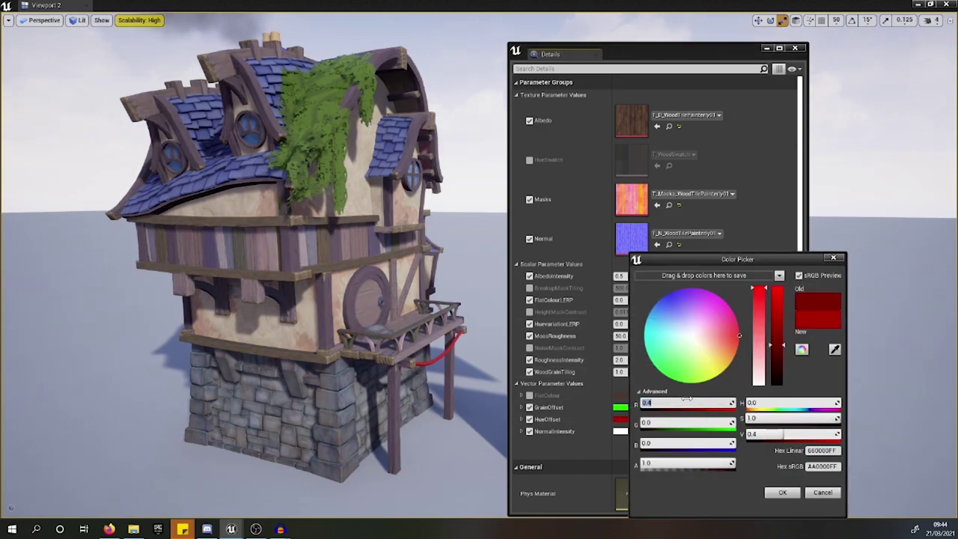
{"action": "type", "text": ".6"}
{"action": "key", "text": "Return"}
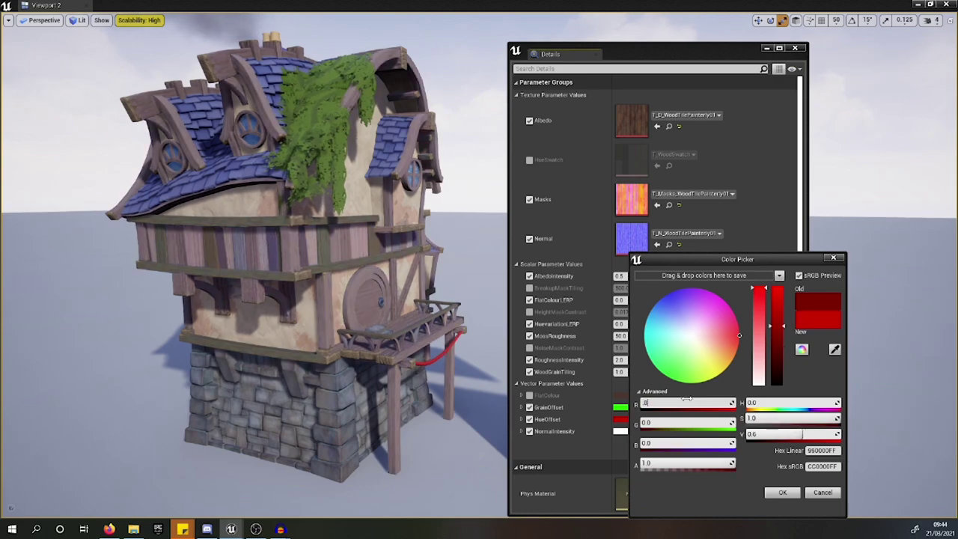
{"action": "key", "text": "Return"}
{"action": "left_click", "coordinate": [780, 492]}
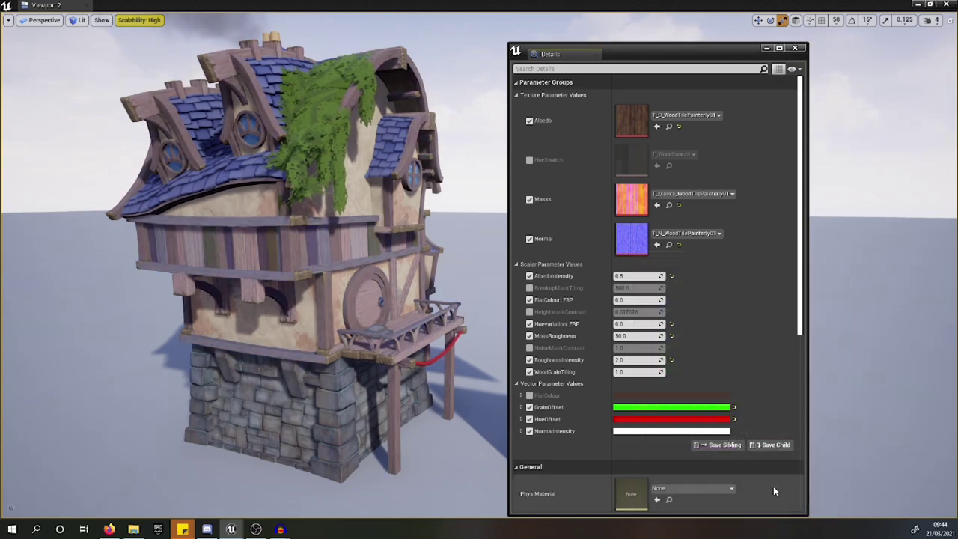
Set FlatColourLERP to 0.2 and HuevariationLERP to 0.8
{"action": "type", "text": ".2"}
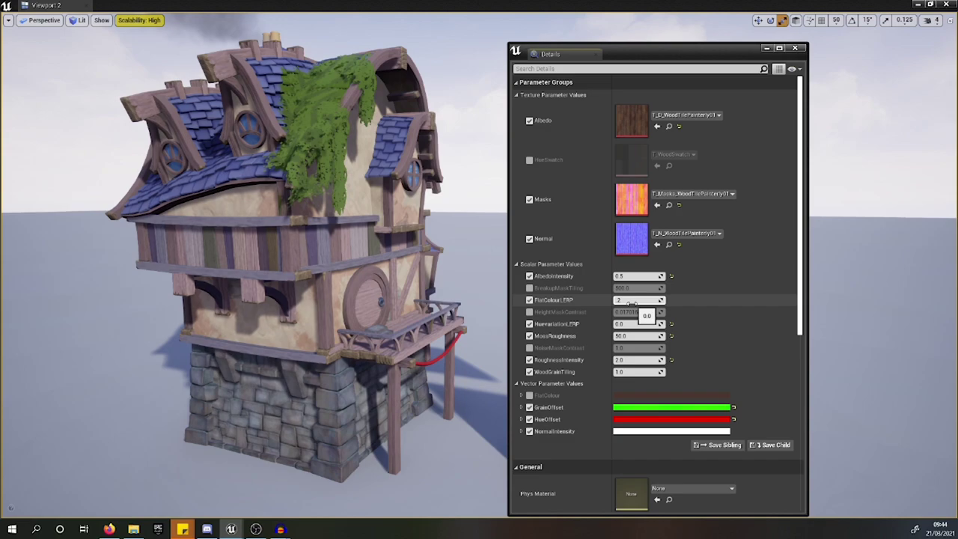
{"action": "left_click", "coordinate": [632, 323]}
{"action": "type", "text": ".8"}
{"action": "key", "text": "Return"}
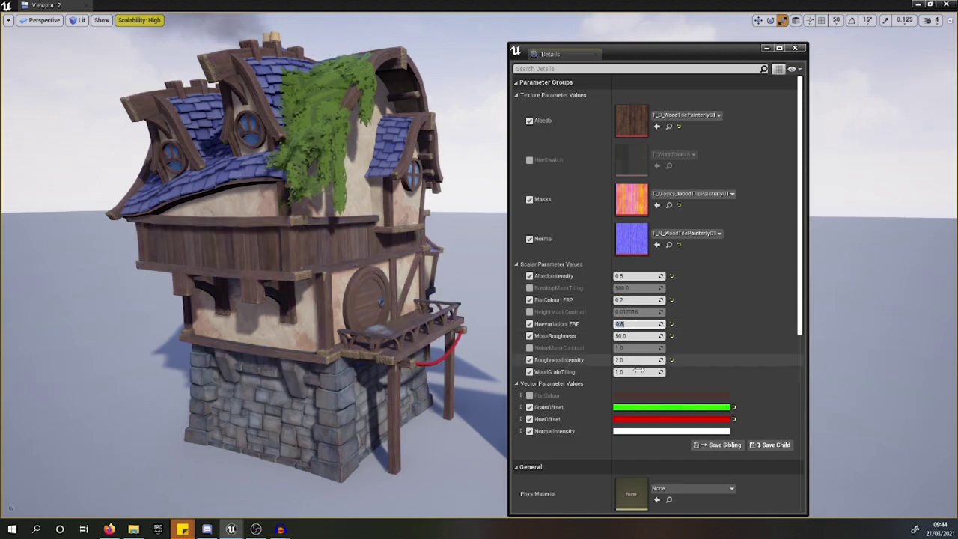
Set GrainOffset's red channel to 0.8 for a more yellow-green grain
{"action": "left_click", "coordinate": [642, 407]}
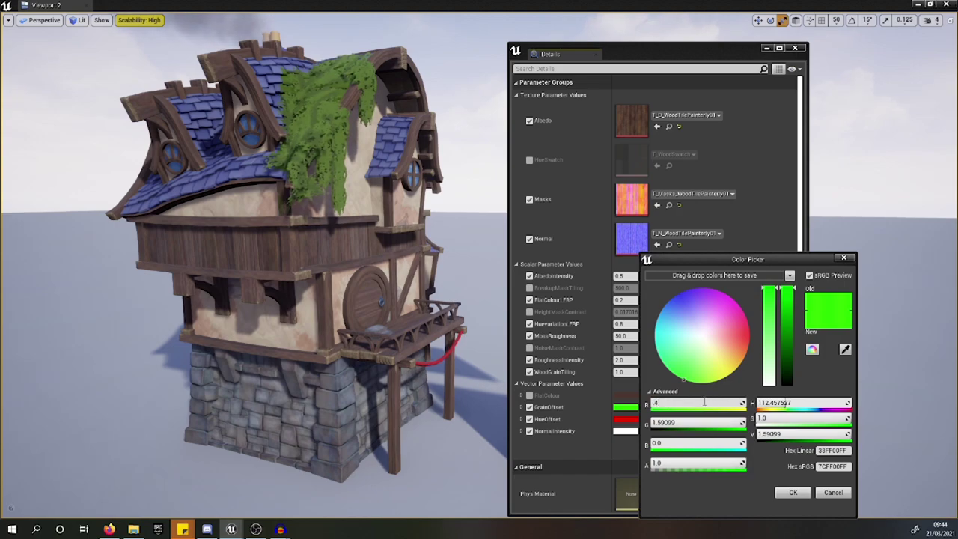
{"action": "left_click", "coordinate": [704, 402]}
{"action": "type", "text": ".4"}
{"action": "key", "text": "Return"}
{"action": "type", "text": ".6"}
{"action": "key", "text": "Return"}
{"action": "left_click", "coordinate": [708, 403]}
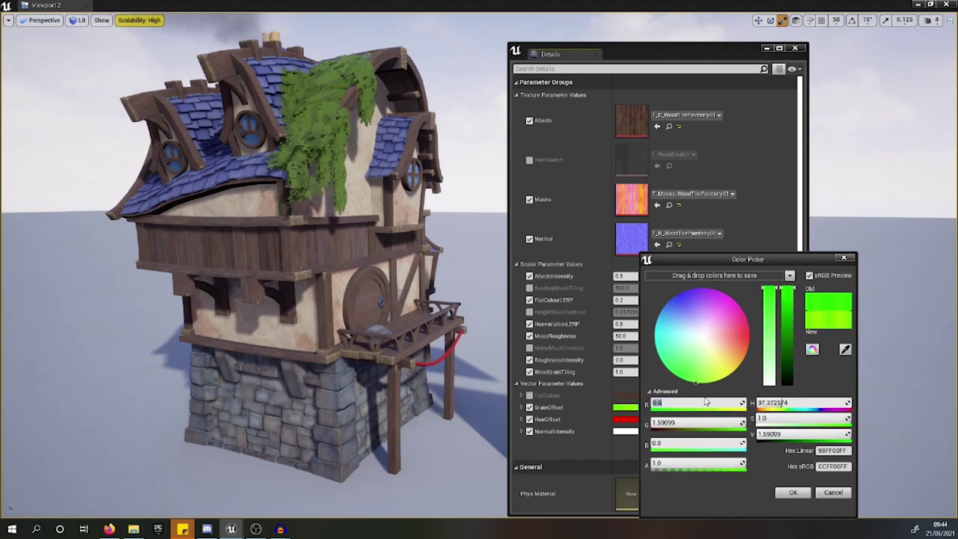
{"action": "type", "text": ".8"}
{"action": "key", "text": "Return"}
{"action": "left_click", "coordinate": [793, 492]}
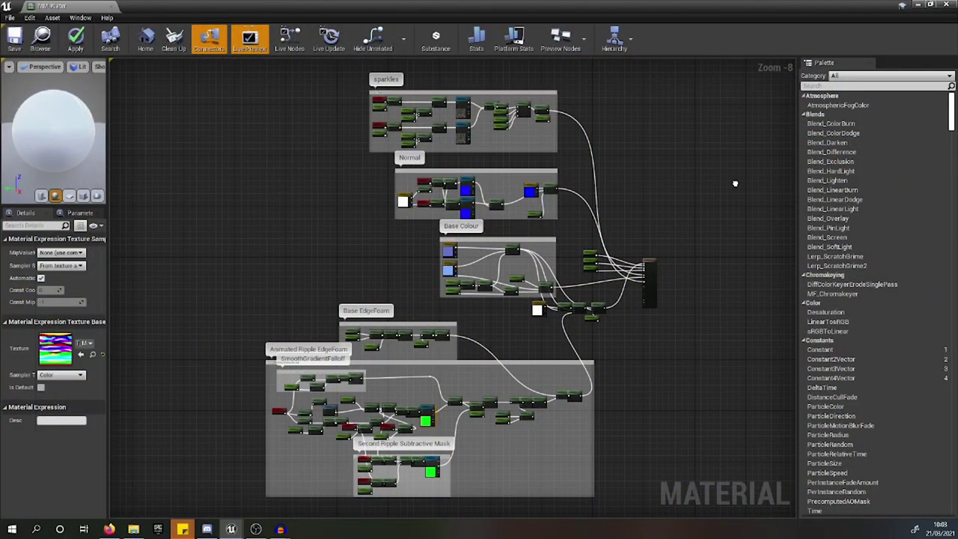
Frame the sparkles, Normal and Base Colour groups, checking the Depth Fade node and material properties
{"action": "scroll", "coordinate": [735, 184], "scroll_direction": "up", "scroll_amount": 3}
{"action": "right_click_drag", "start_coordinate": [734, 184], "coordinate": [824, 231]}
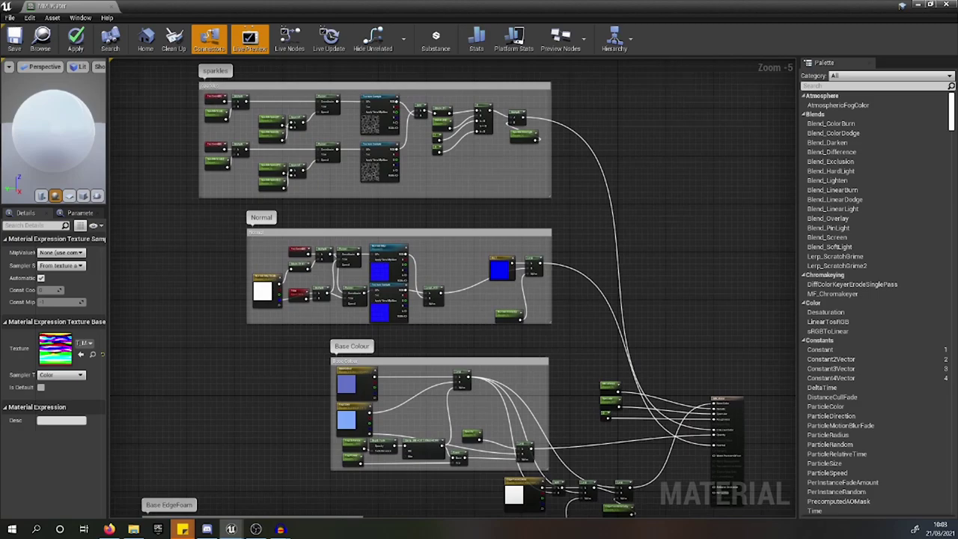
{"action": "right_click_drag", "start_coordinate": [758, 254], "coordinate": [760, 255]}
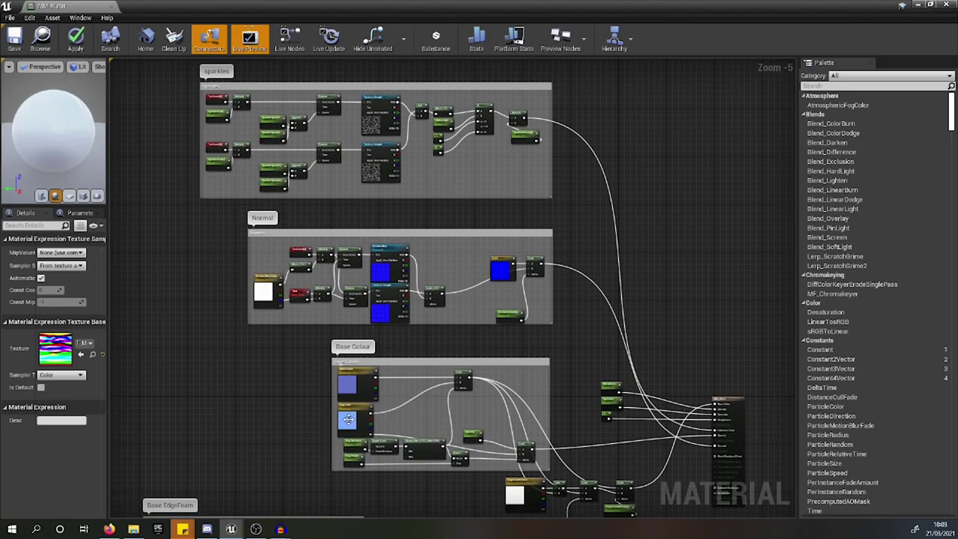
{"action": "left_click", "coordinate": [382, 442]}
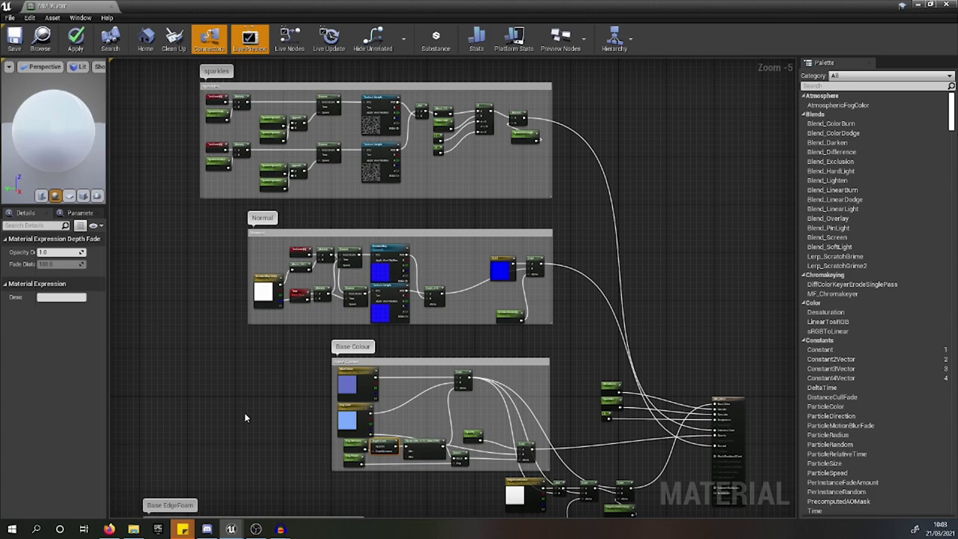
{"action": "left_click", "coordinate": [247, 418]}
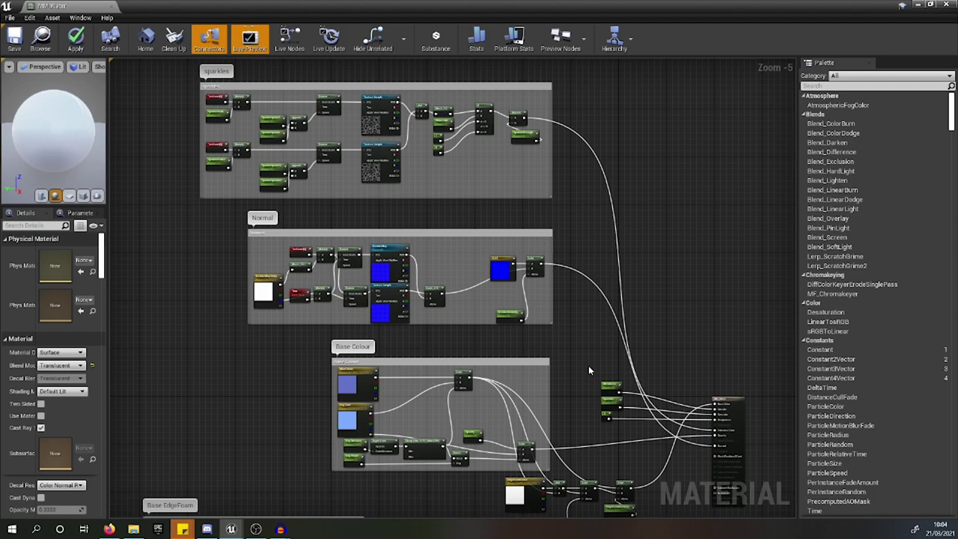
Inspect the Base EdgeFoam group's DistanceToNearestSurface and BaseEdgeFoamWidth nodes
{"action": "right_click_drag", "start_coordinate": [589, 370], "coordinate": [712, 63]}
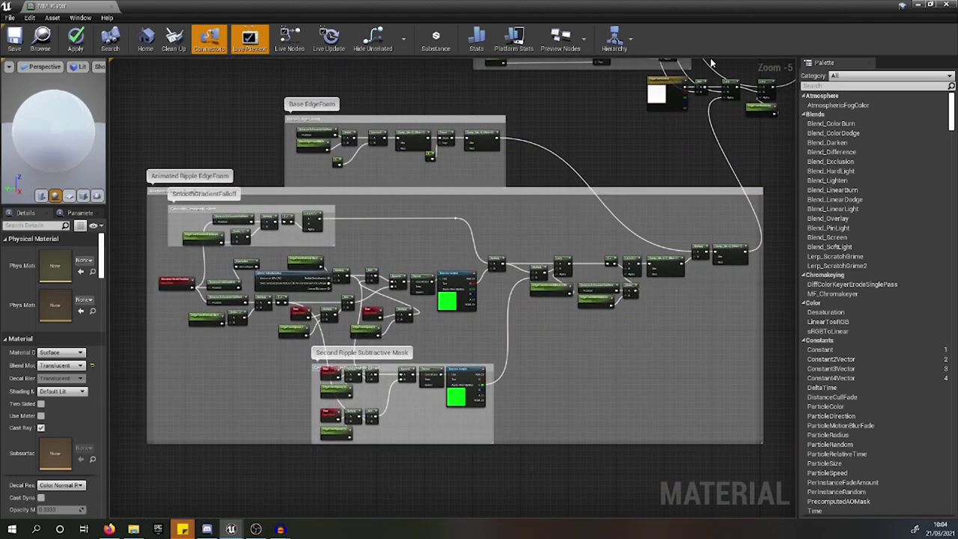
{"action": "left_click", "coordinate": [303, 132]}
{"action": "scroll", "coordinate": [307, 132], "scroll_direction": "up", "scroll_amount": 3}
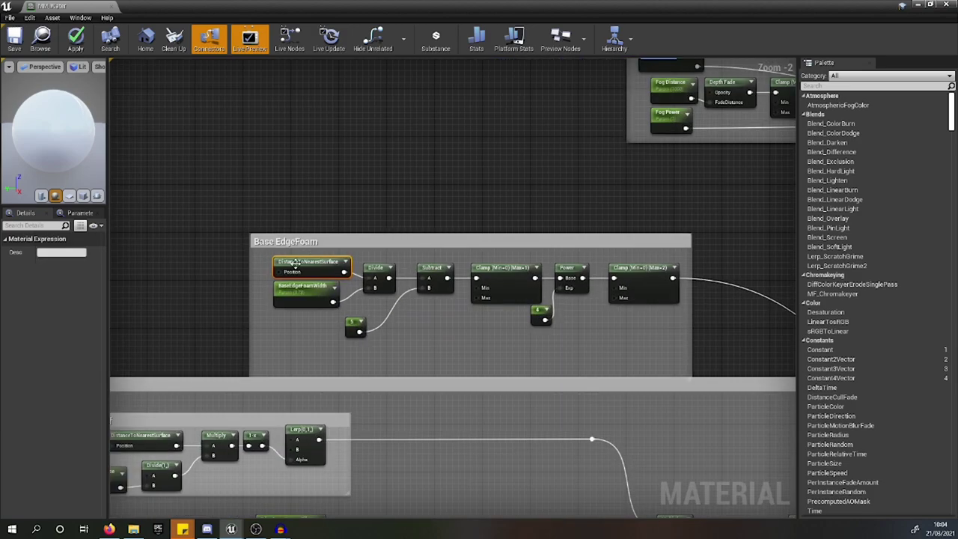
{"action": "left_click", "coordinate": [335, 297]}
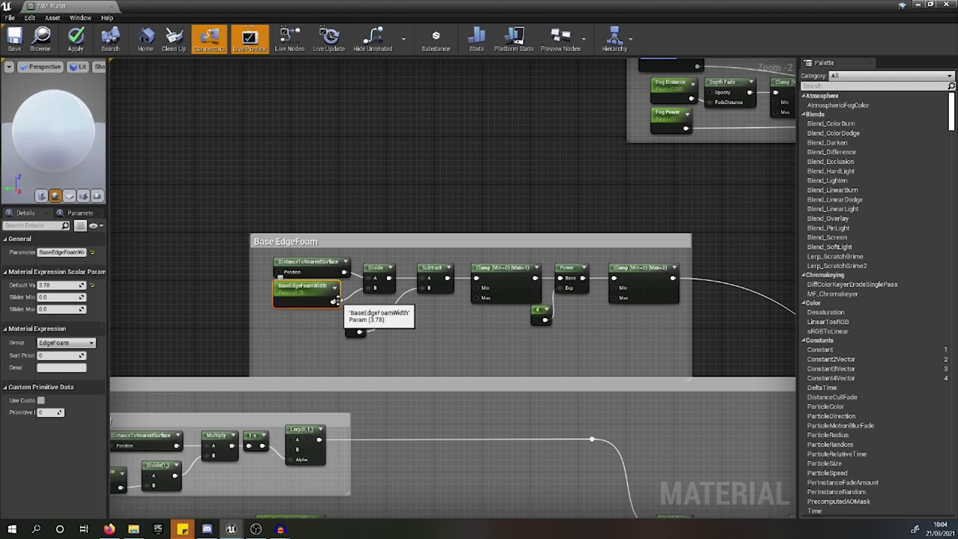
{"action": "left_click", "coordinate": [376, 217]}
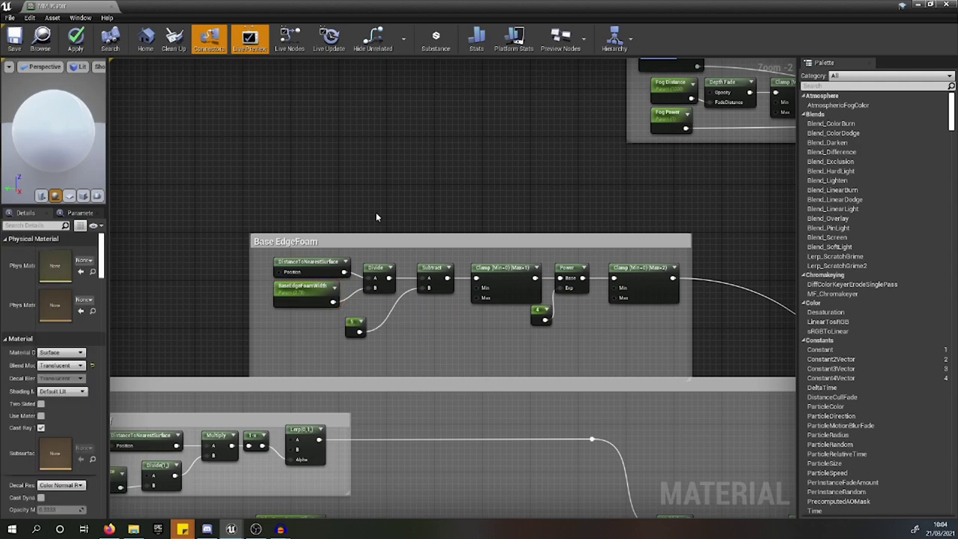
Bring the ripple edge foam groups into view alongside the T_Masks_EdgeFoam texture preview
{"action": "scroll", "coordinate": [376, 217], "scroll_direction": "down", "scroll_amount": 3}
{"action": "right_click_drag", "start_coordinate": [376, 211], "coordinate": [355, 89]}
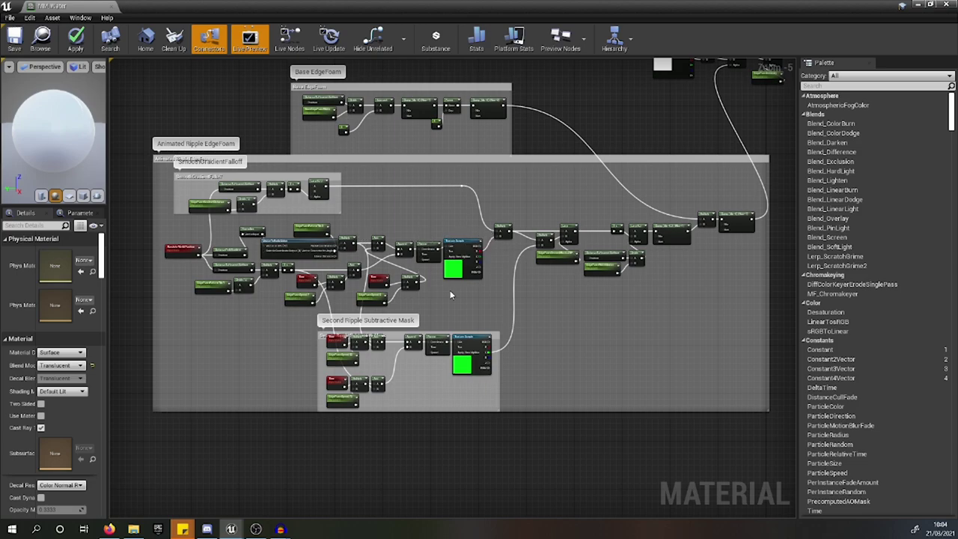
{"action": "left_click_drag", "start_coordinate": [921, 34], "coordinate": [627, 34]}
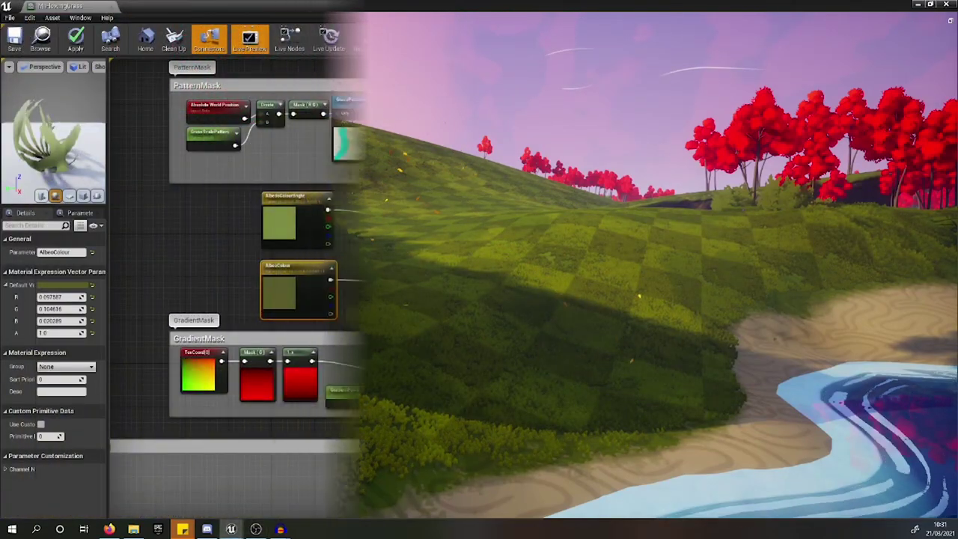
Inspect M_FlowingGrass's PatternIntensity parameter and the WPO Grass Wind block
{"action": "left_click", "coordinate": [563, 252]}
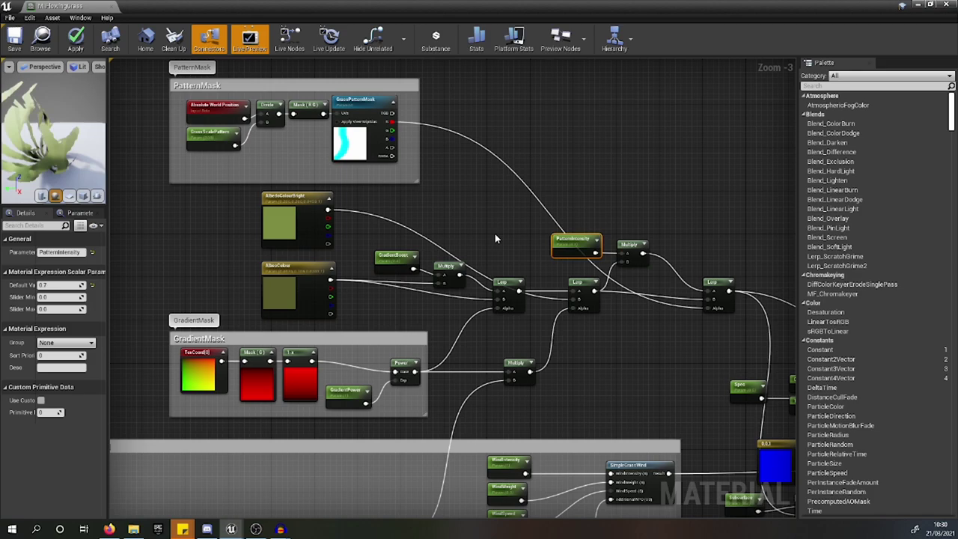
{"action": "scroll", "coordinate": [495, 233], "scroll_direction": "down", "scroll_amount": 1}
{"action": "right_click_drag", "start_coordinate": [522, 343], "coordinate": [636, 111]}
{"action": "scroll", "coordinate": [539, 115], "scroll_direction": "up", "scroll_amount": 1}
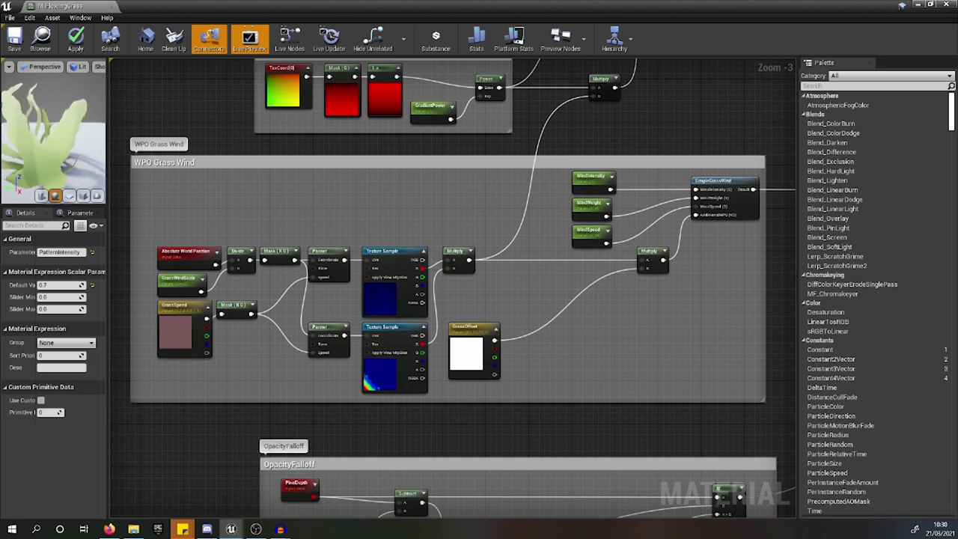
Check the T_Mask_GrassPanner texture, then select the OpacityFalloff material function node
{"action": "left_click_drag", "start_coordinate": [792, 75], "coordinate": [502, 79]}
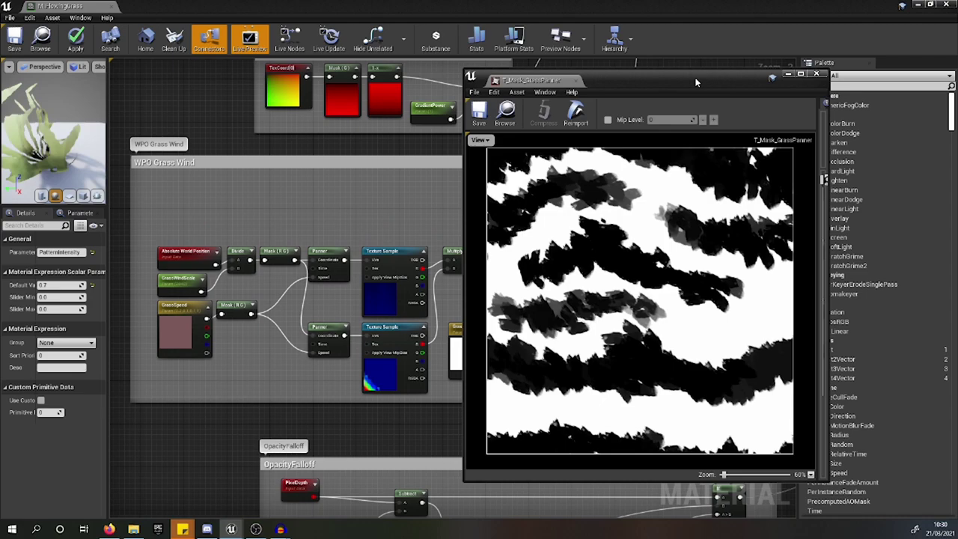
{"action": "left_click_drag", "start_coordinate": [634, 77], "coordinate": [957, 79]}
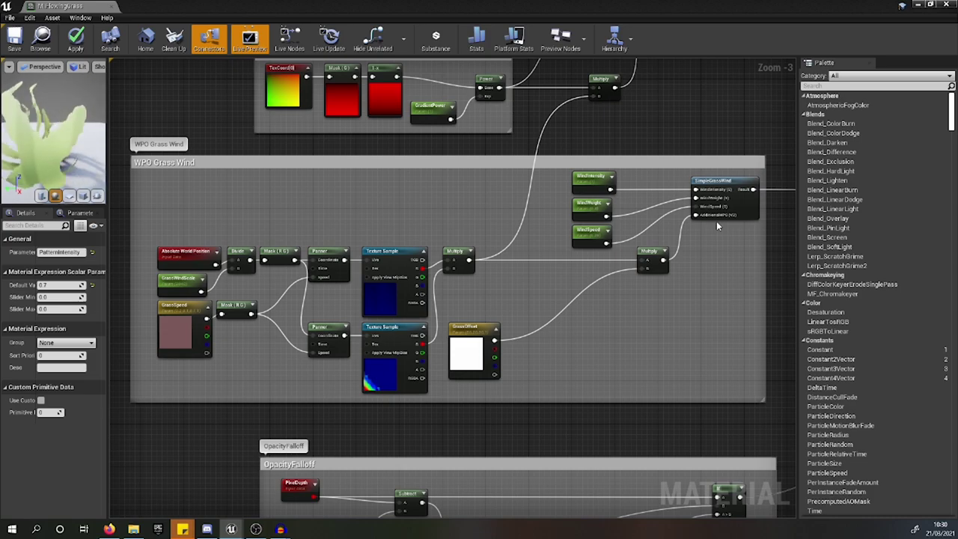
{"action": "scroll", "coordinate": [716, 221], "scroll_direction": "down", "scroll_amount": 1}
{"action": "right_click_drag", "start_coordinate": [717, 268], "coordinate": [590, 248]}
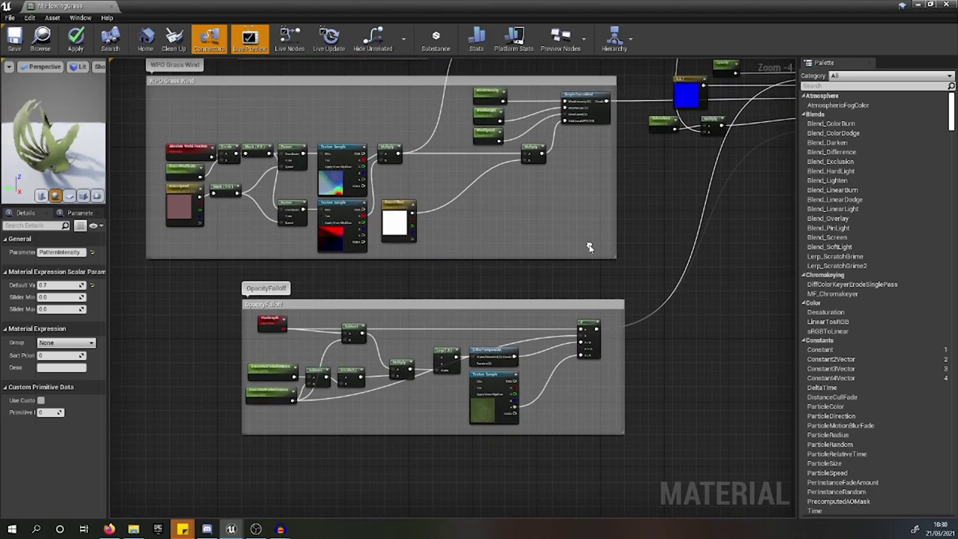
{"action": "left_click", "coordinate": [499, 355]}
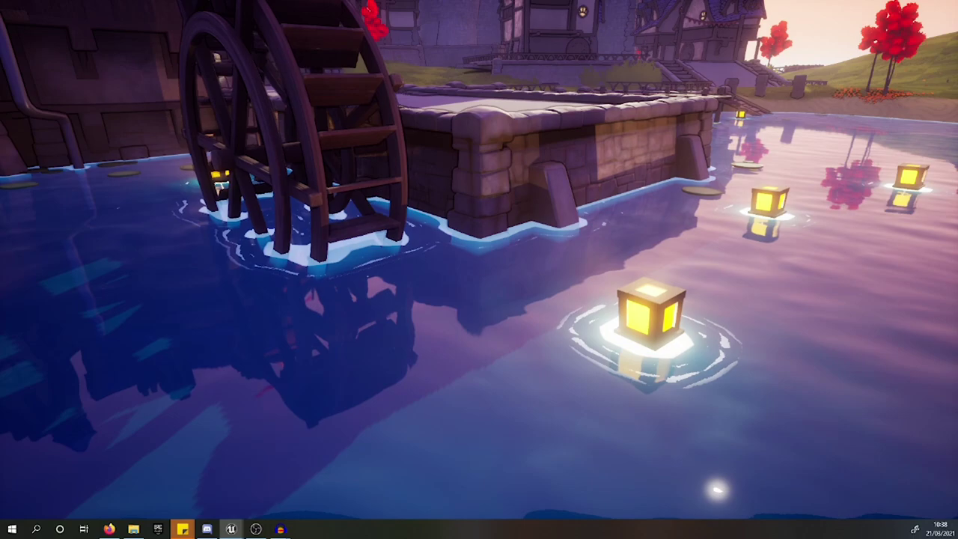
Release mouse control from the running lake scene with Shift+F1
{"action": "key", "text": "shift+F1"}
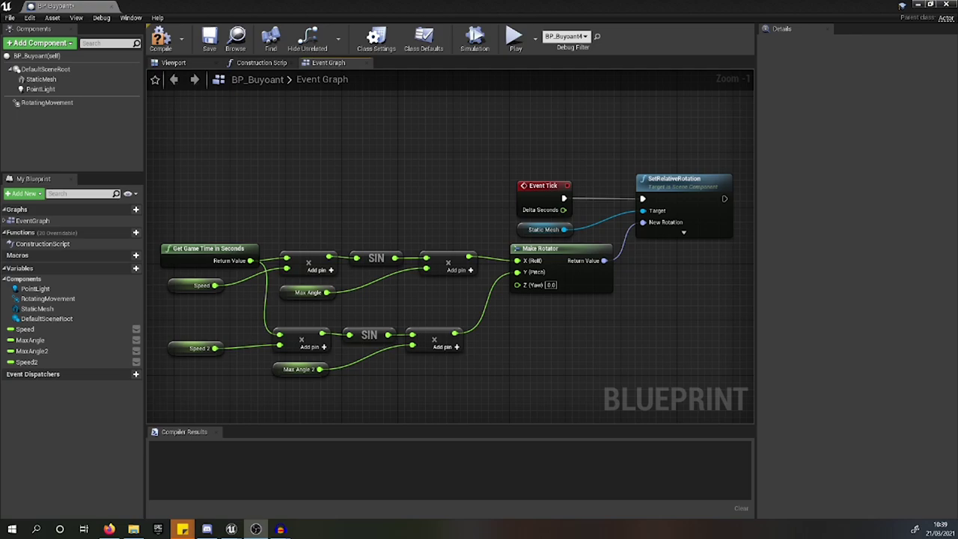
Show BP_Buoyant's RotatingMovement details, with a Z Rotation Rate of 3.7
{"action": "left_click", "coordinate": [76, 102]}
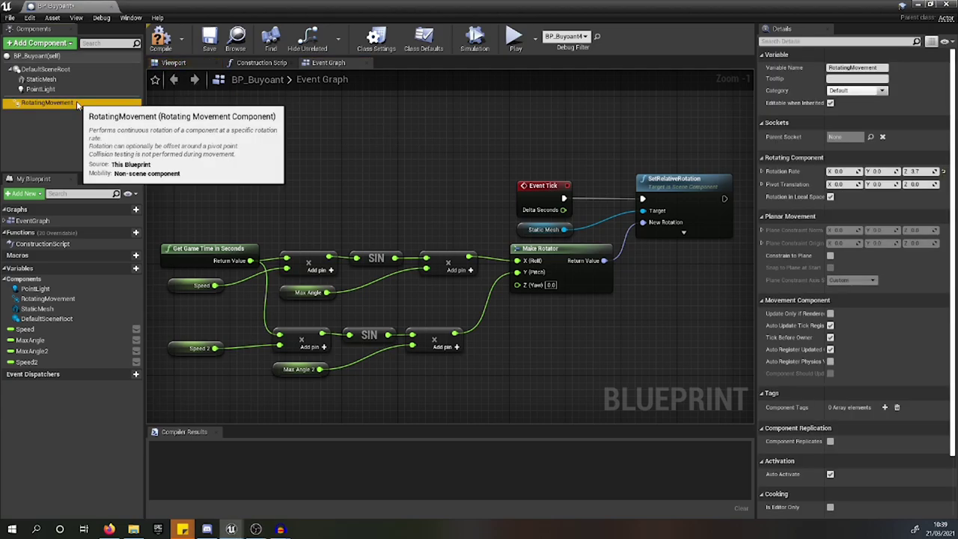